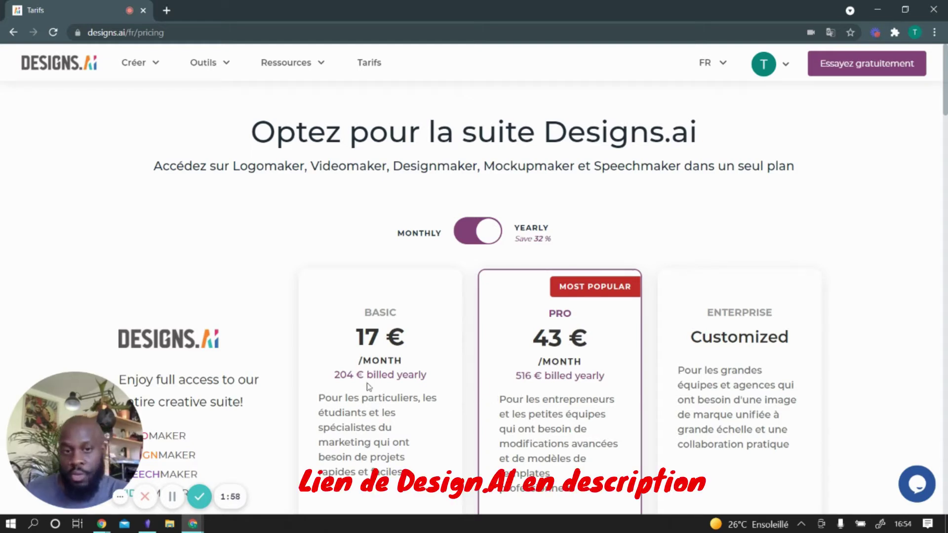
Review the suite's subscription plans and switch the displayed pricing from yearly to monthly billing
scroll(573, 357, down, 4)
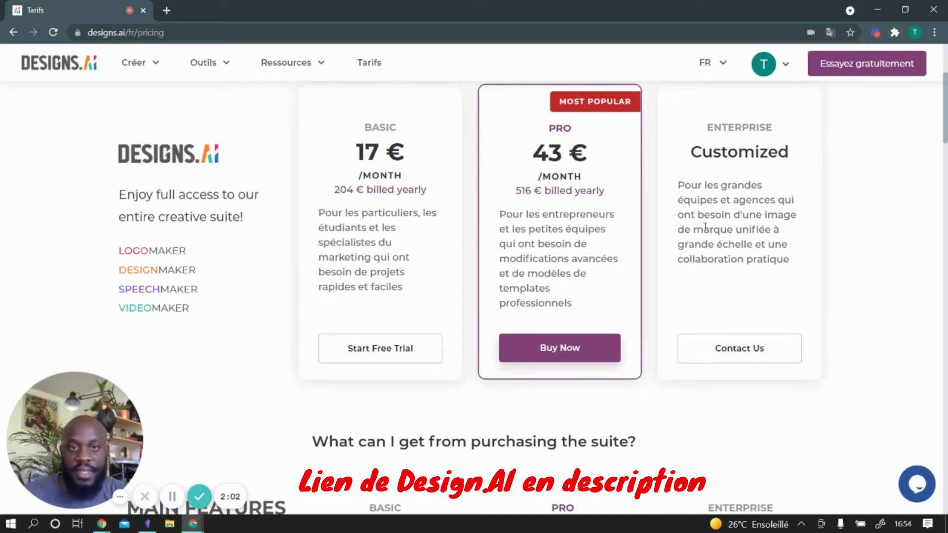
scroll(644, 269, up, 4)
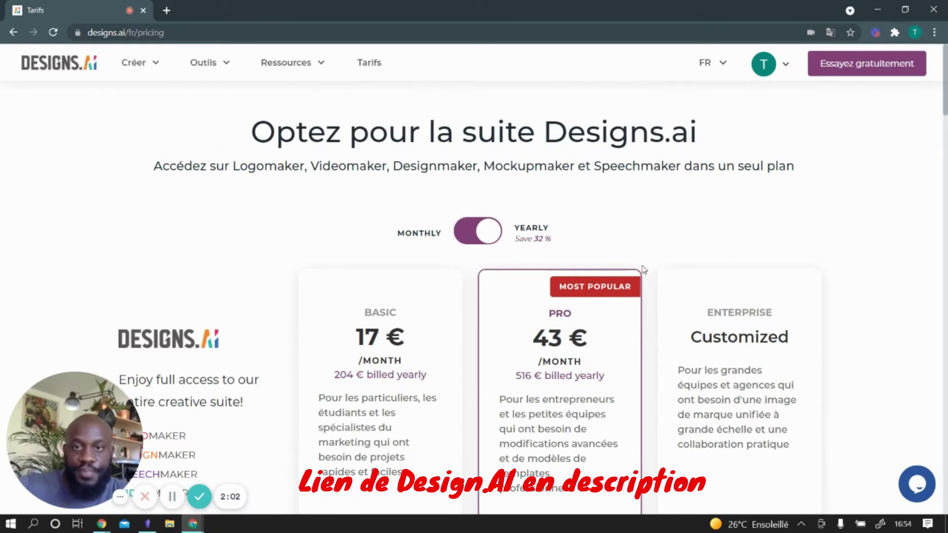
click(471, 234)
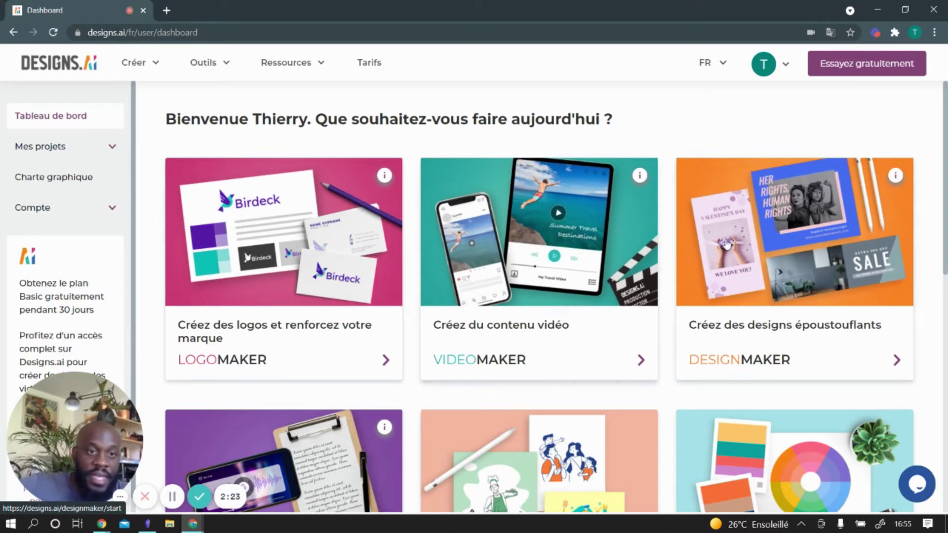
Start a new logo in Logomaker with the company name animaux&cie
scroll(746, 257, down, 3)
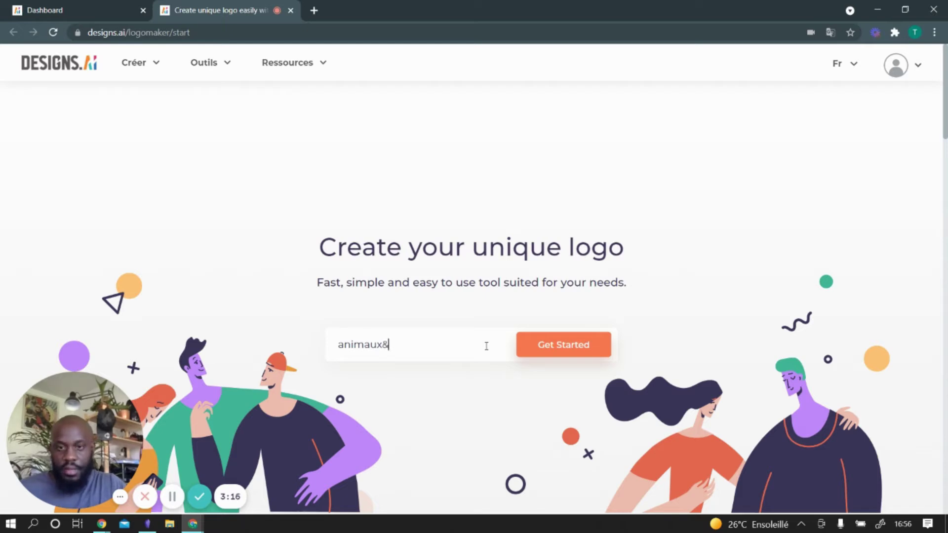
text(cie)
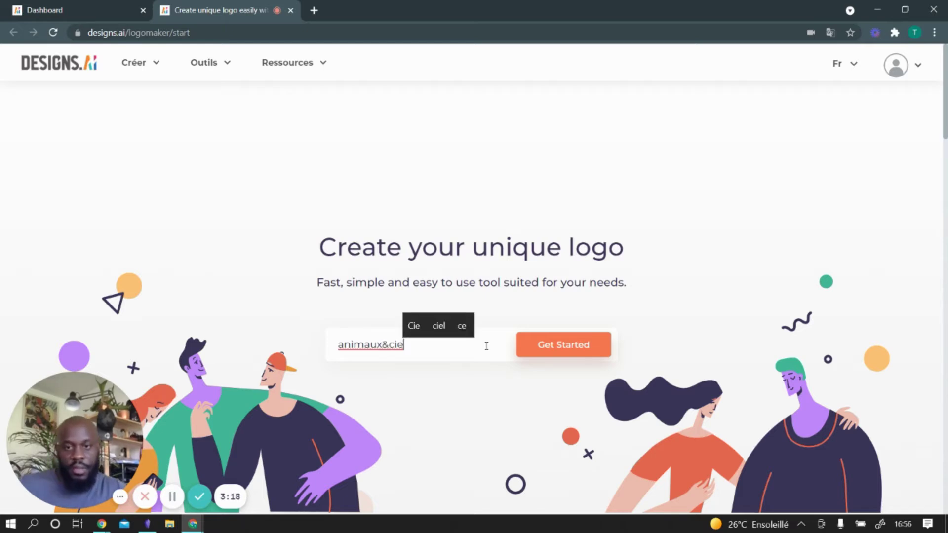
click(588, 355)
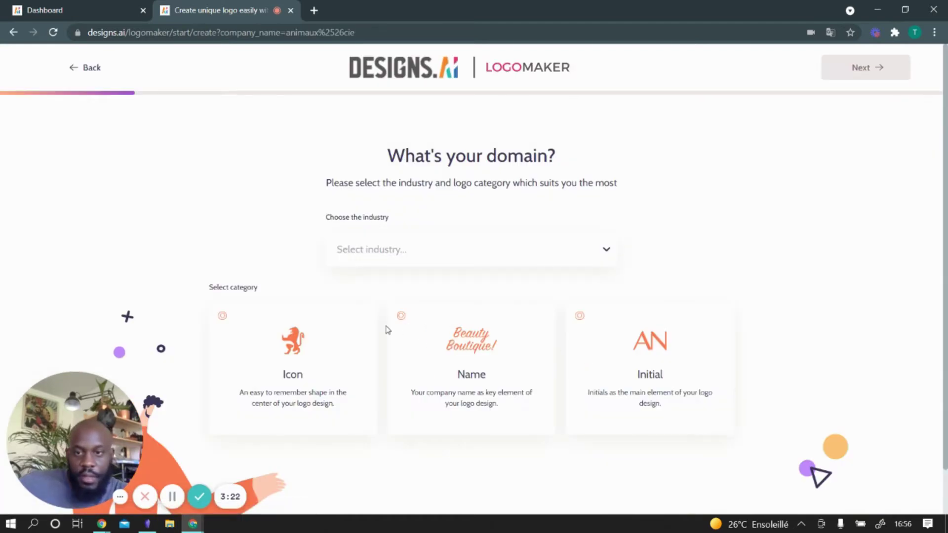
Choose the Icon logo category and the Animals, Pets & Veterinary industry, and continue
click(279, 354)
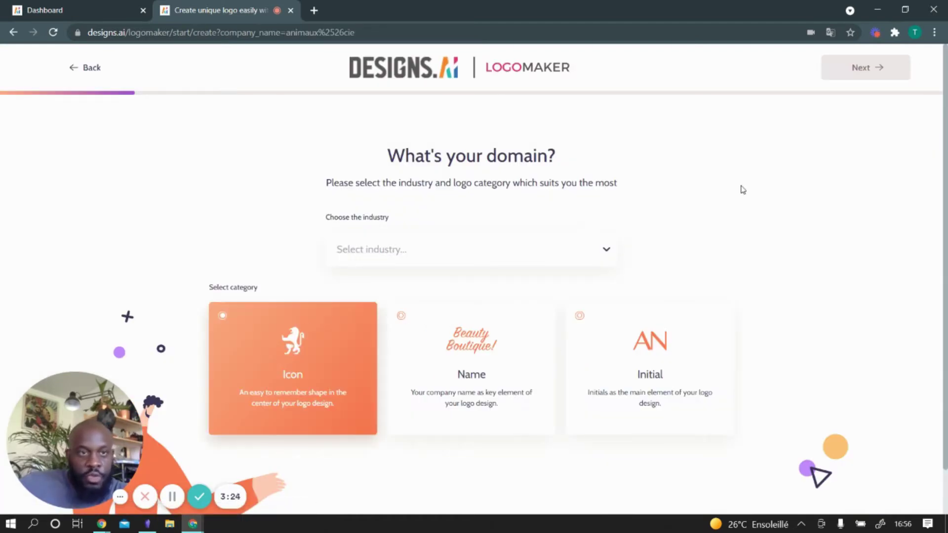
click(548, 247)
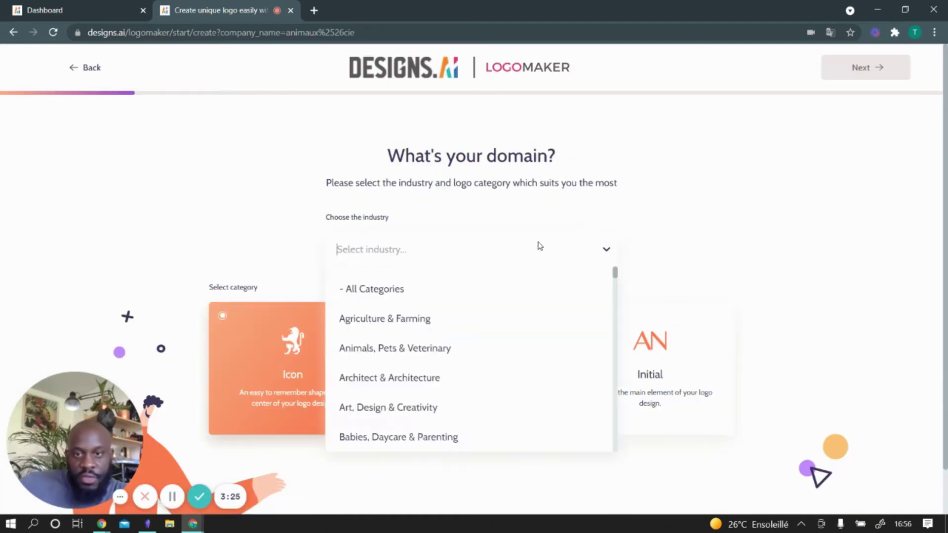
click(430, 357)
click(867, 83)
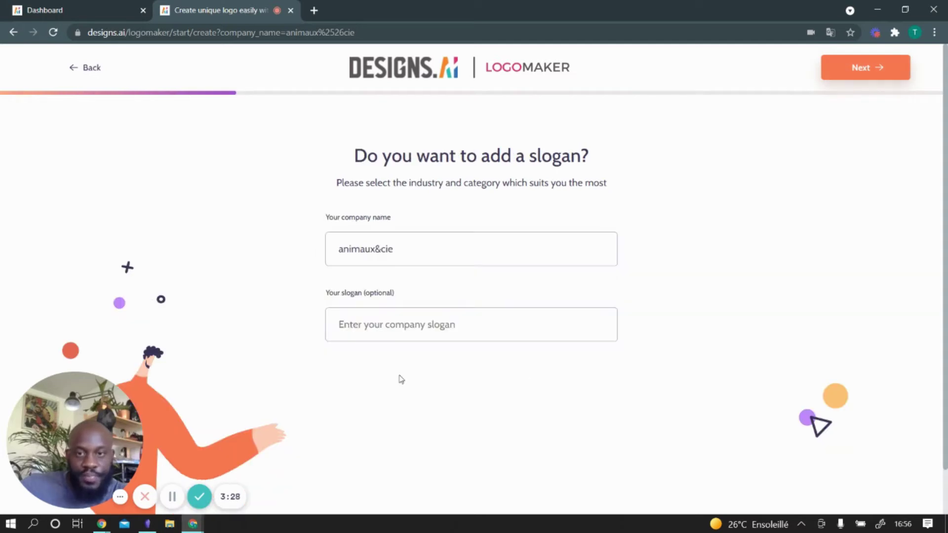
Enter Blablabla as the company slogan and continue to the style selection
click(383, 336)
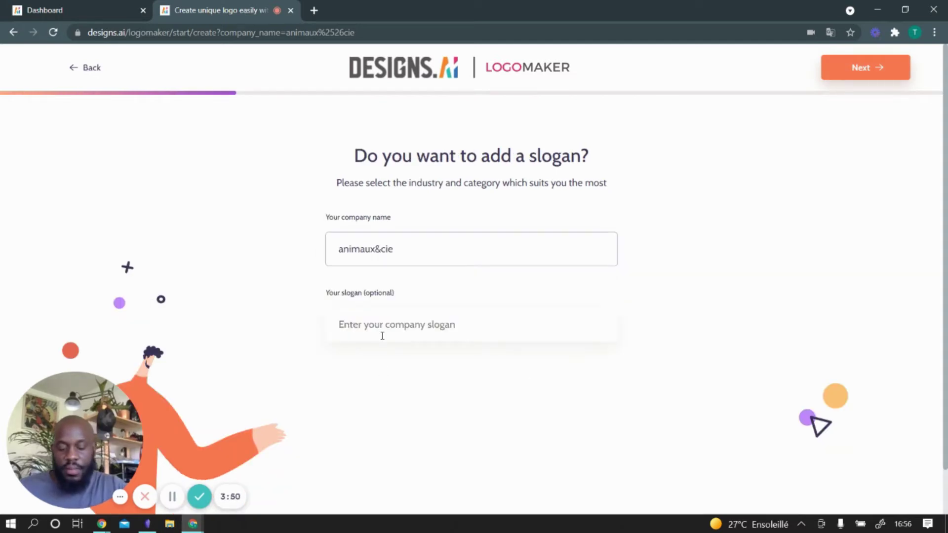
text(Blablabla)
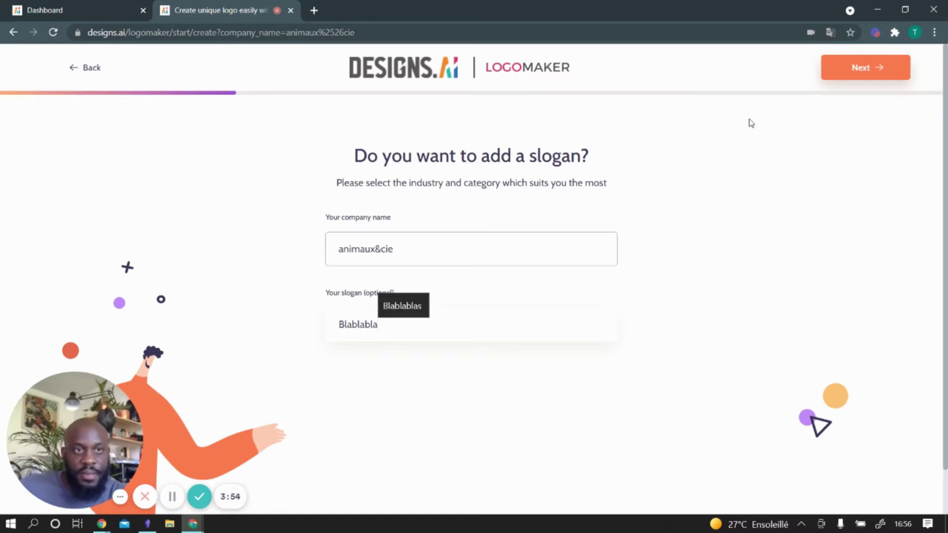
click(833, 70)
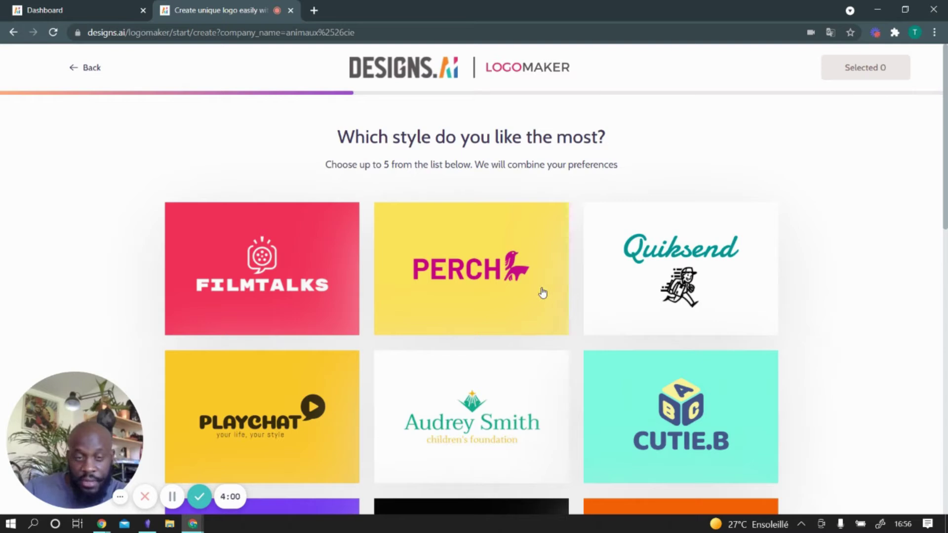
Select five preferred logo styles, including Quiksend, Playchat and The Farm, and continue to the color palettes
click(663, 316)
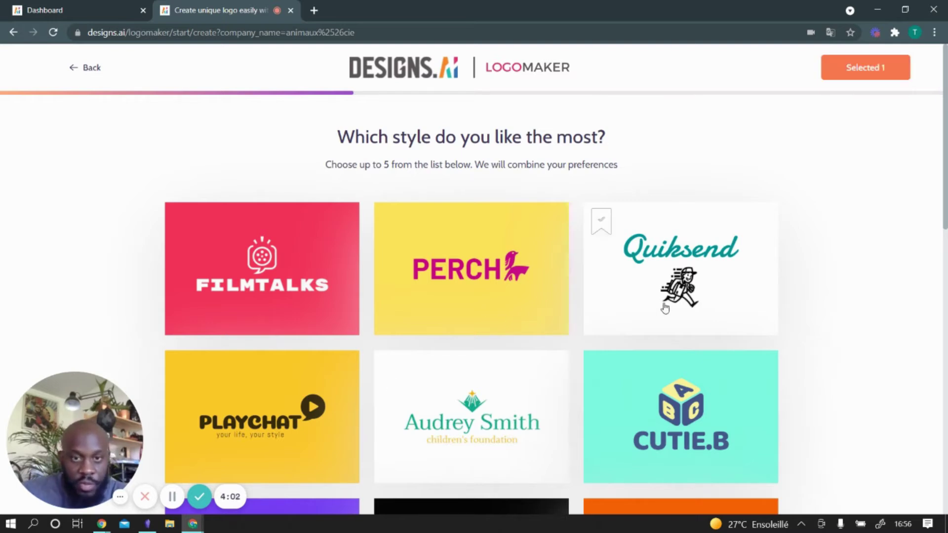
click(304, 454)
scroll(303, 451, down, 4)
click(640, 252)
click(466, 393)
scroll(639, 425, down, 10)
click(639, 426)
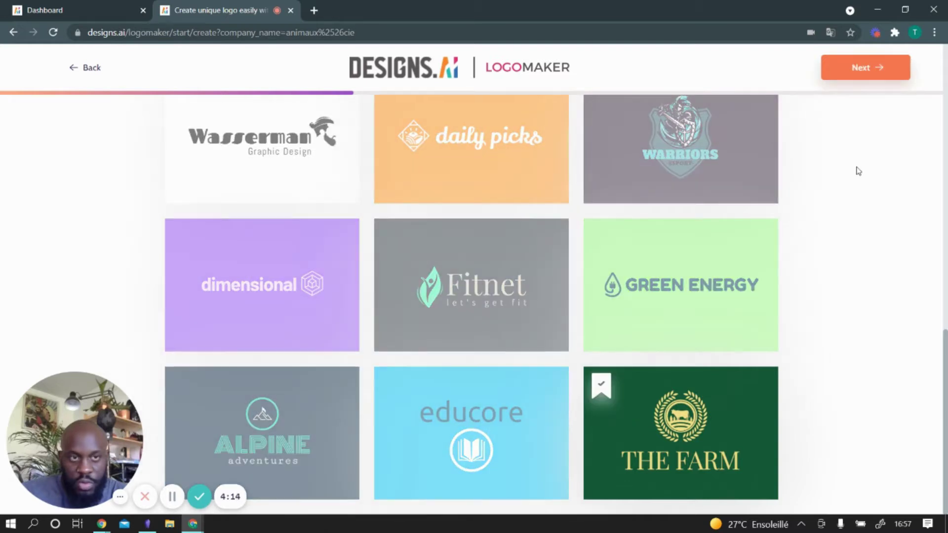
click(877, 74)
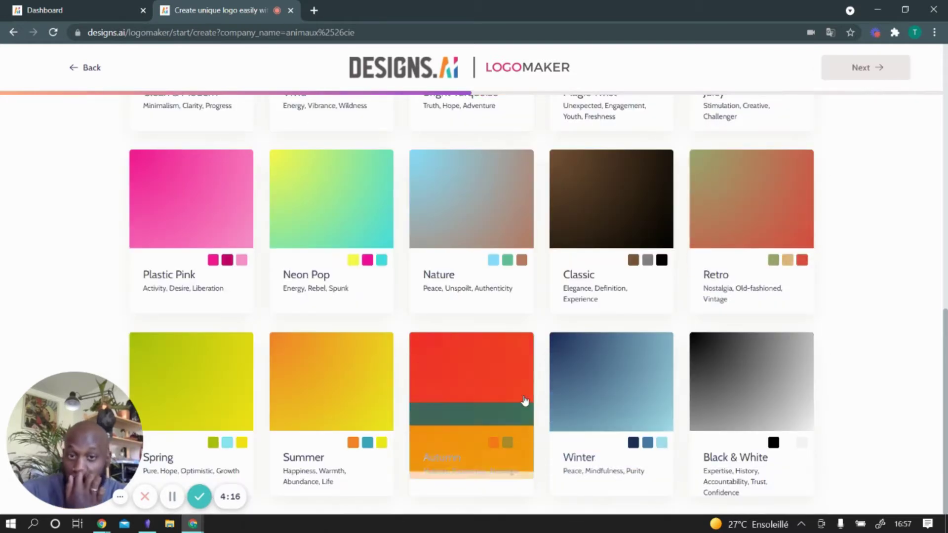
Choose the Nature color palette and continue
scroll(524, 401, up, 4)
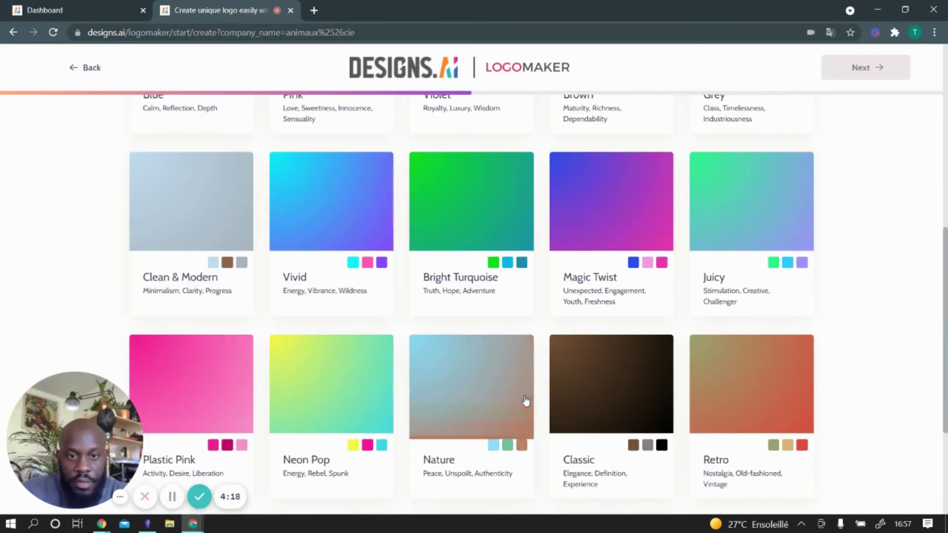
scroll(524, 401, down, 2)
click(485, 277)
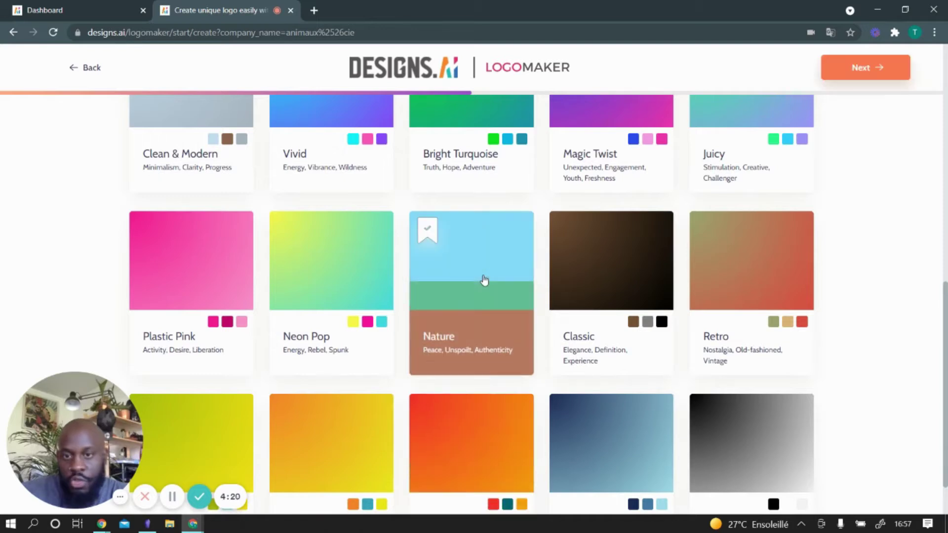
click(869, 67)
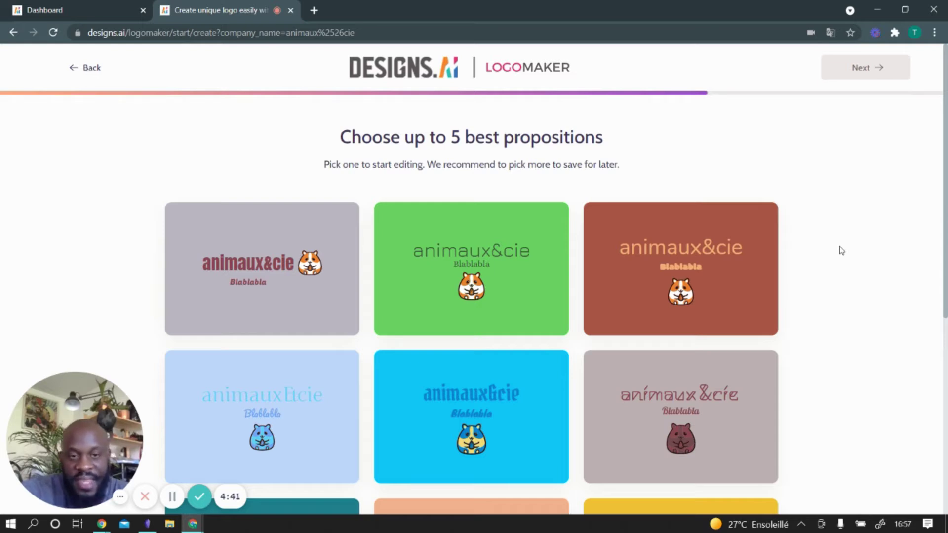
Compare the generated logo propositions, pick the yellow and the brick-red ones, and create the project
scroll(816, 288, down, 5)
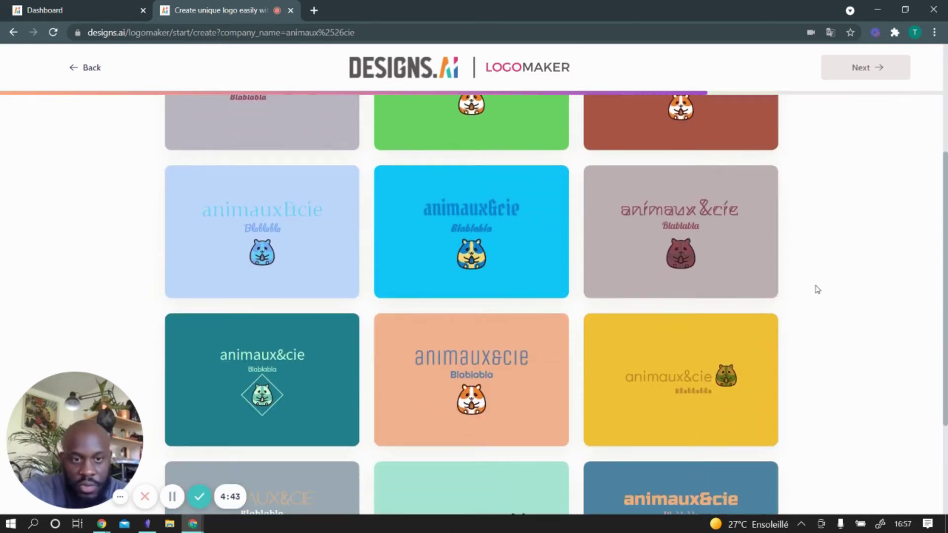
scroll(818, 289, down, 1)
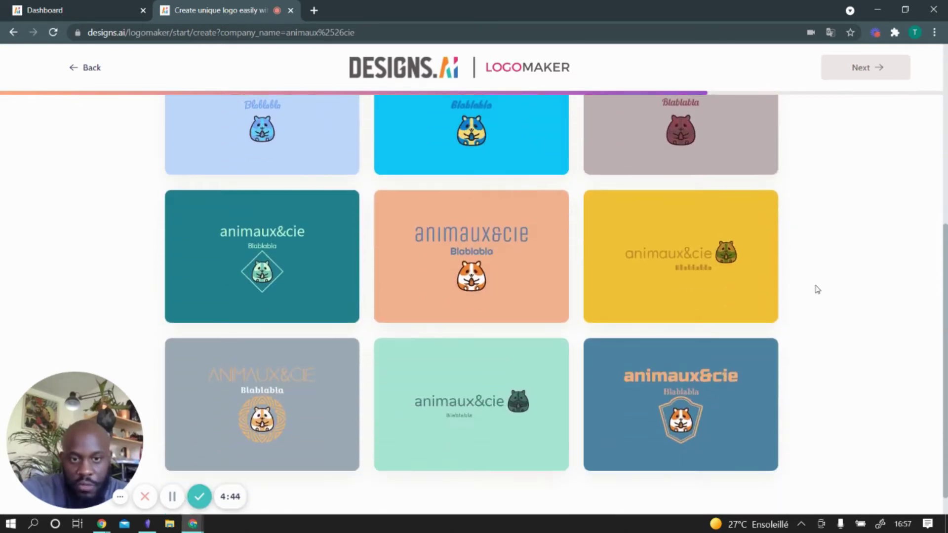
click(662, 292)
scroll(662, 291, up, 6)
scroll(665, 286, down, 3)
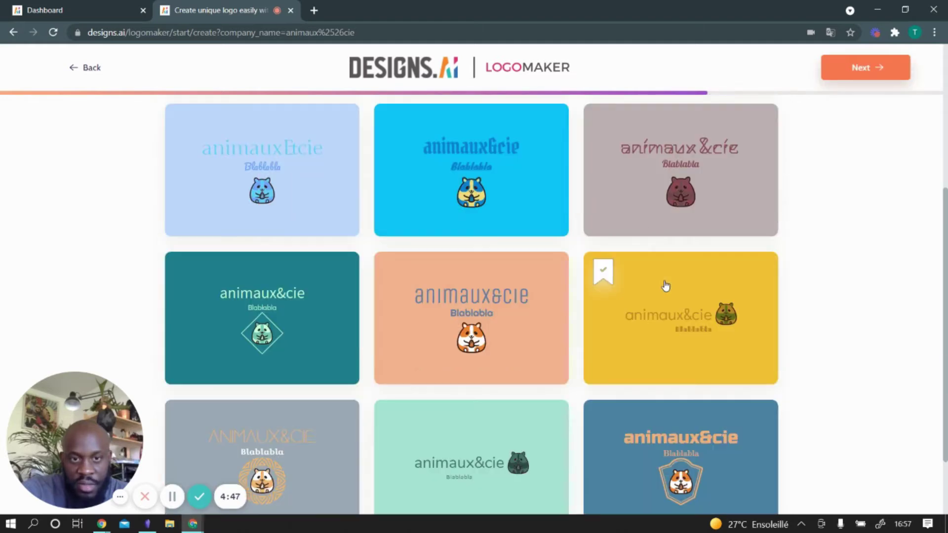
scroll(665, 286, down, 2)
scroll(722, 243, up, 5)
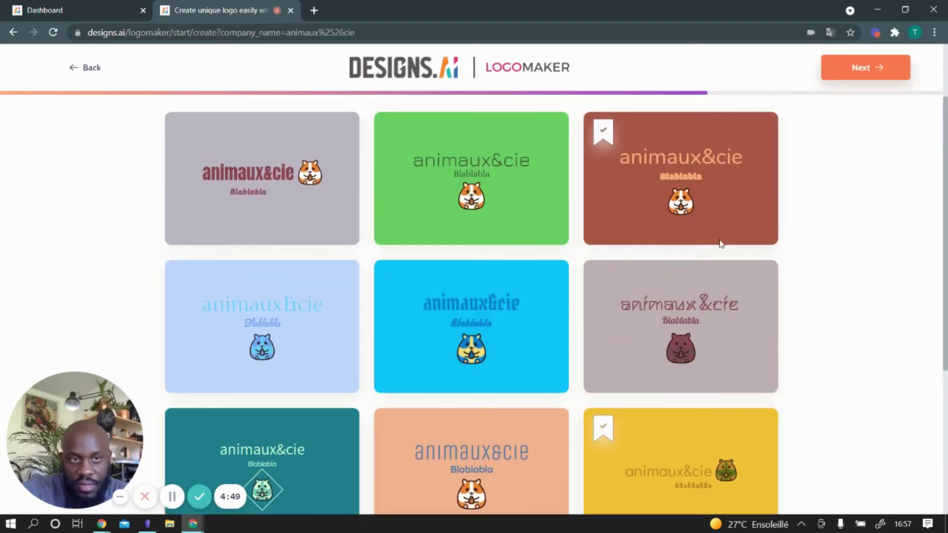
click(883, 74)
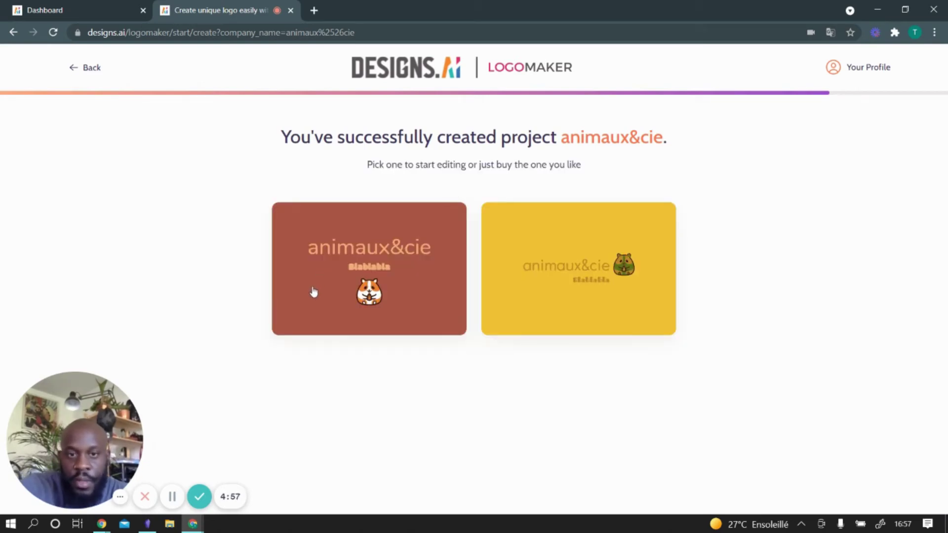
Open the yellow logo for editing and change its layout so the icon sits centered above the company name
click(549, 293)
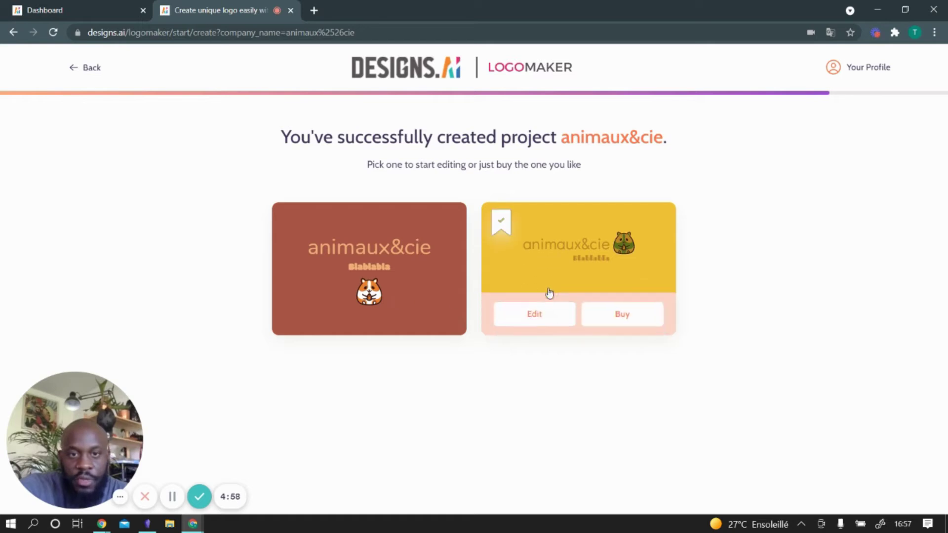
click(551, 319)
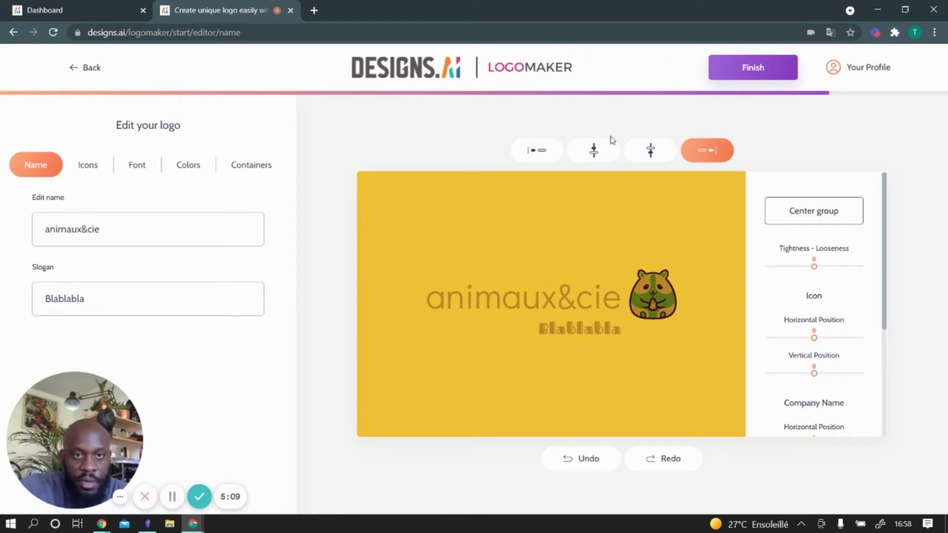
click(539, 151)
click(594, 150)
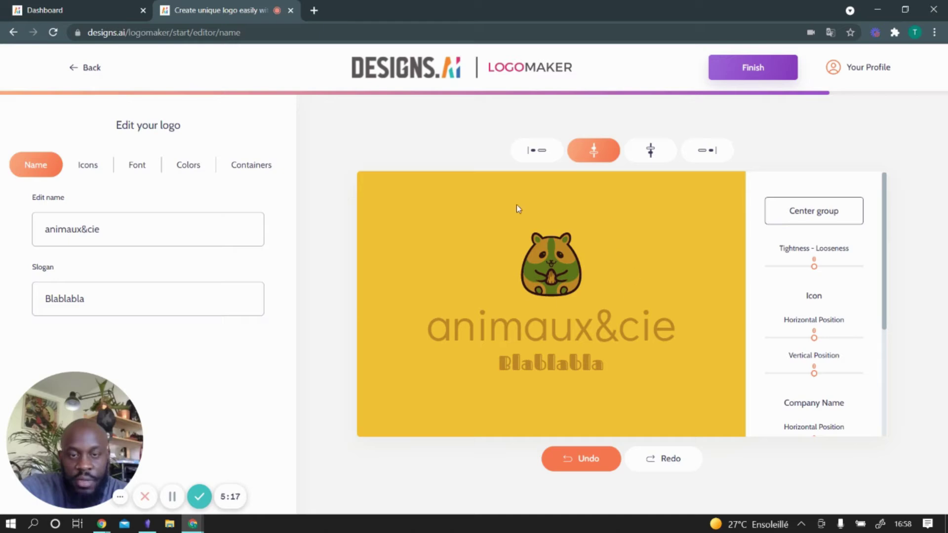
Finish and save the logo, review the final presentation, and close Logomaker to return to the dashboard
click(748, 78)
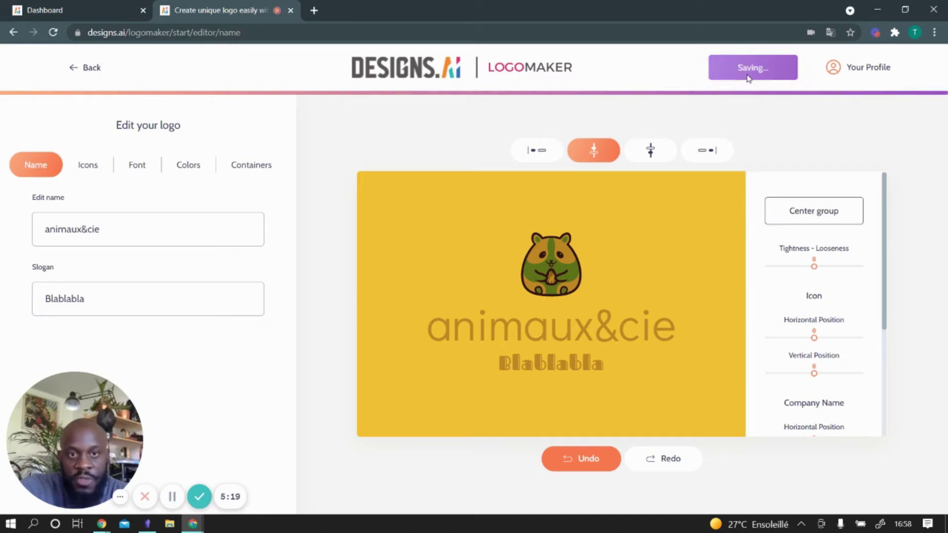
scroll(543, 291, down, 1)
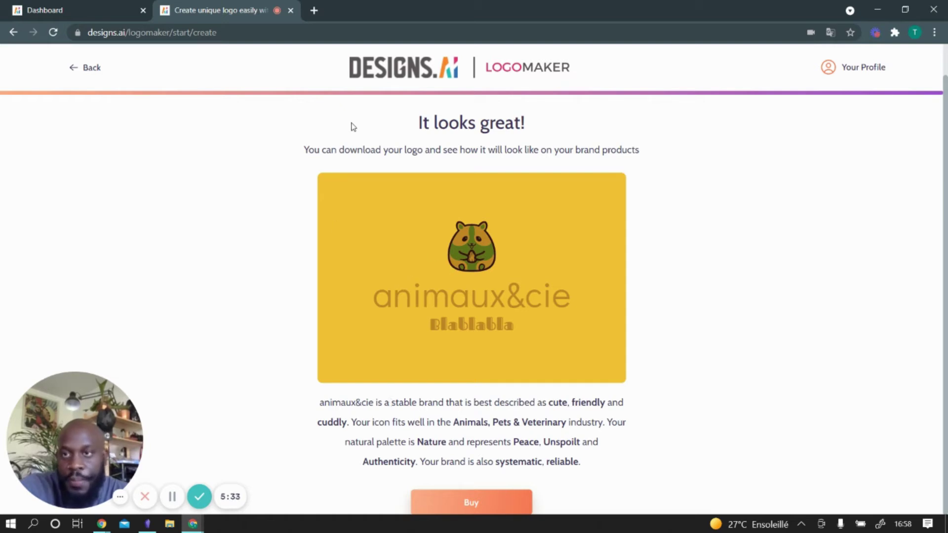
click(291, 11)
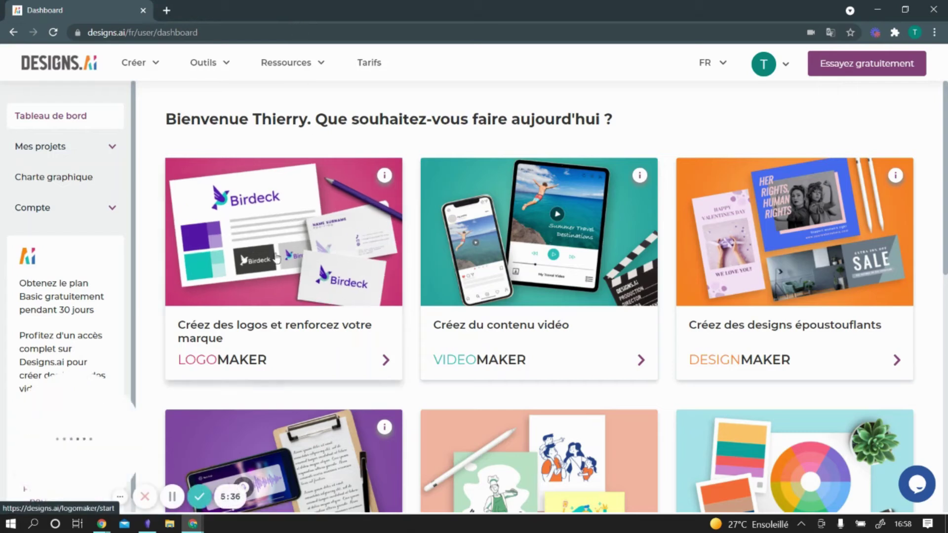
Open the draft test project in Videomaker, look over the editor, and play the video preview
click(520, 250)
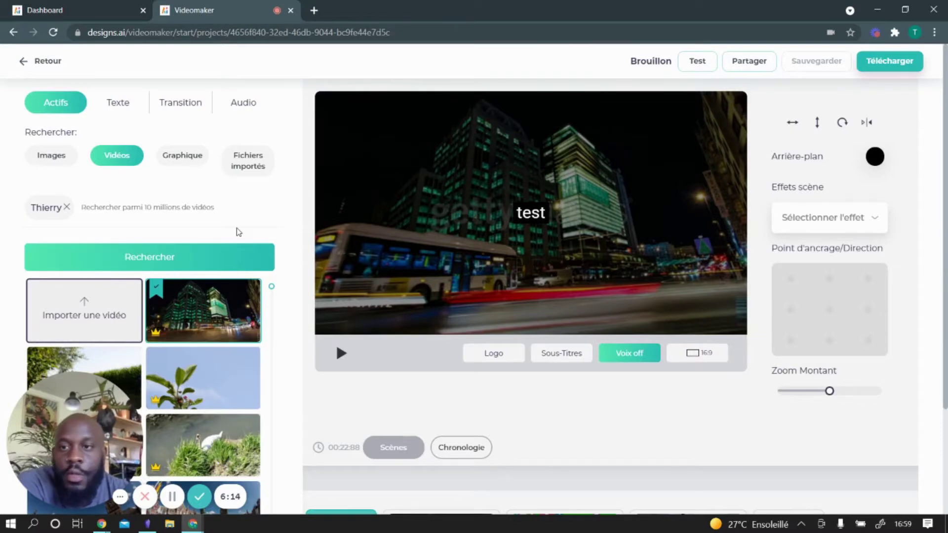
scroll(333, 200, down, 3)
scroll(384, 192, up, 3)
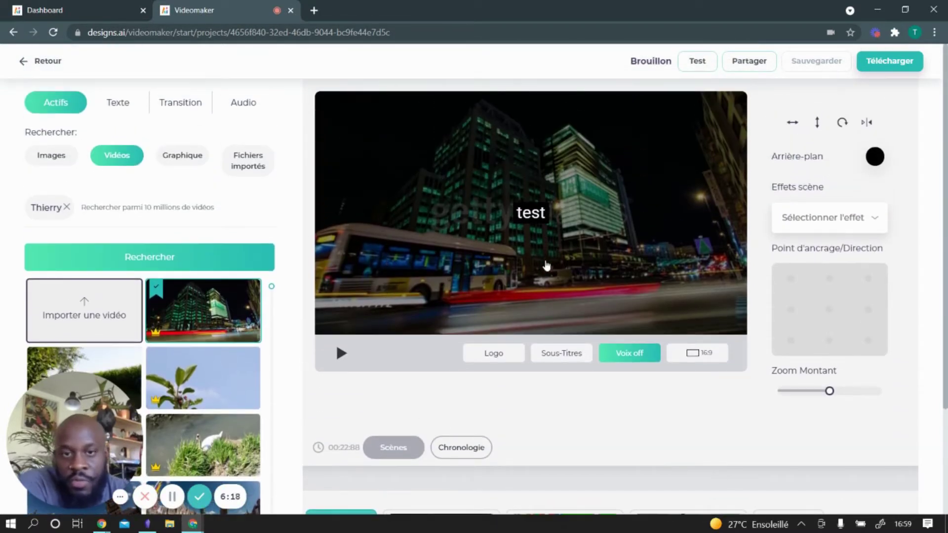
click(341, 353)
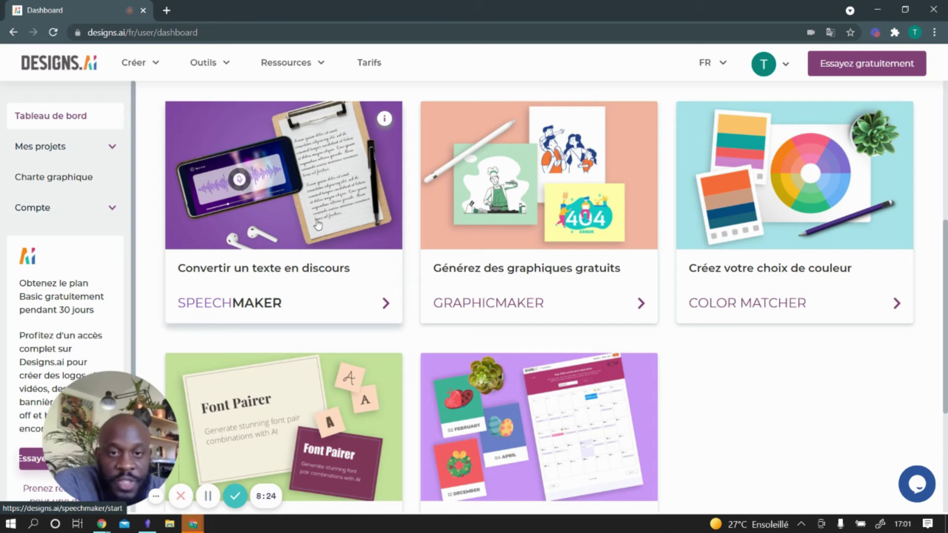
Open Speechmaker and examine its text-to-speech form, language and voice options, and saved audios
click(316, 218)
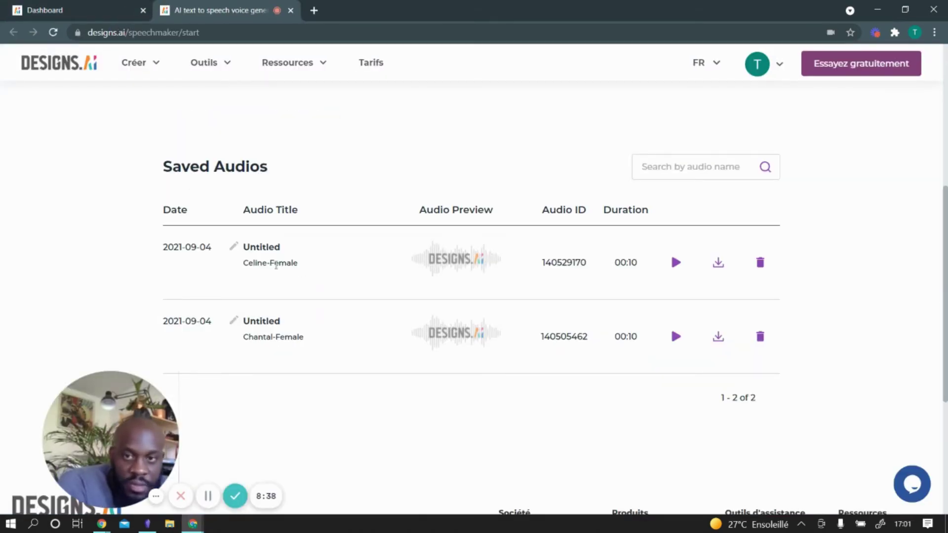
scroll(290, 226, up, 6)
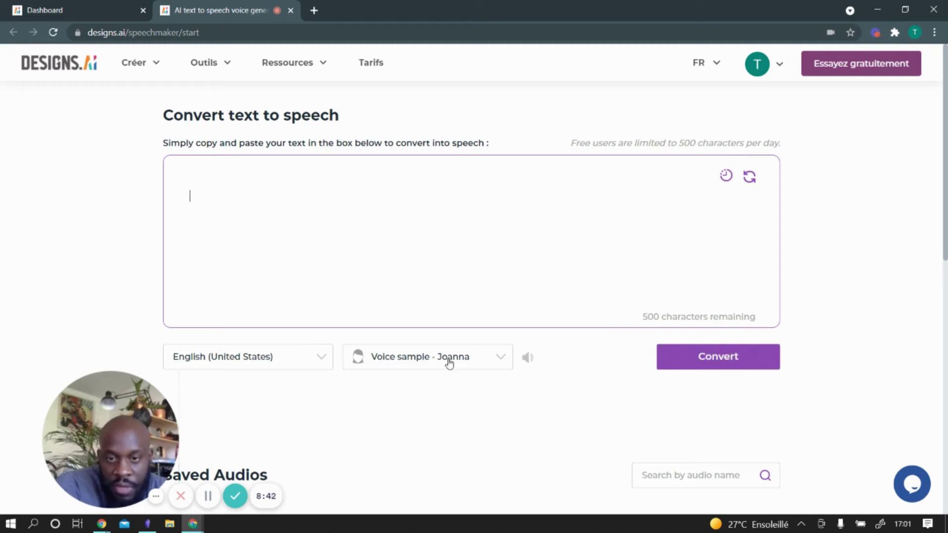
scroll(445, 360, down, 2)
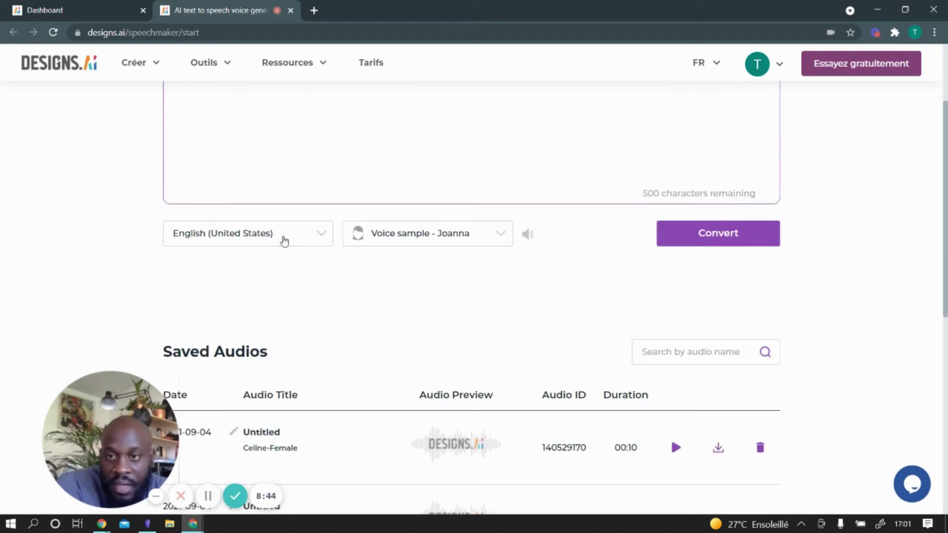
Look through the full list of available text-to-speech languages and leave the current selection in place
click(284, 241)
scroll(243, 318, down, 8)
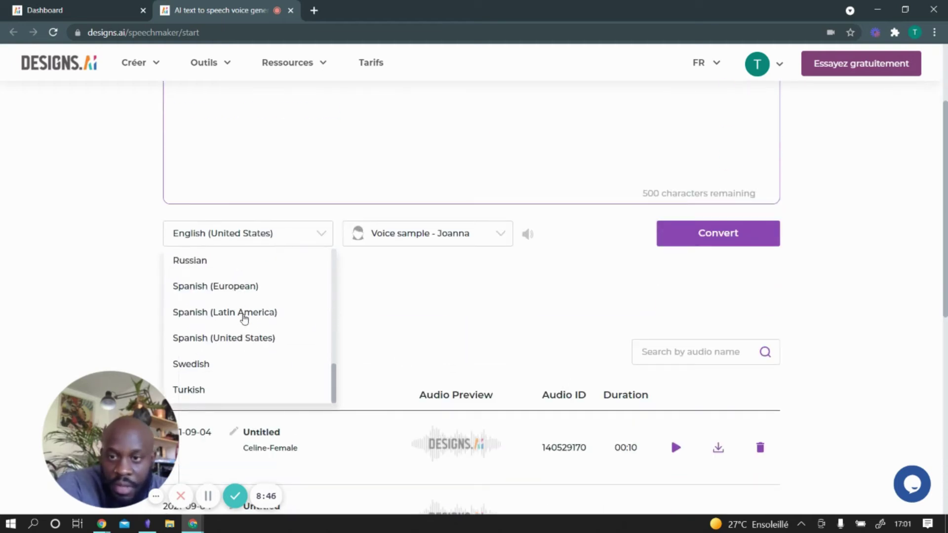
scroll(243, 318, up, 8)
scroll(244, 318, down, 8)
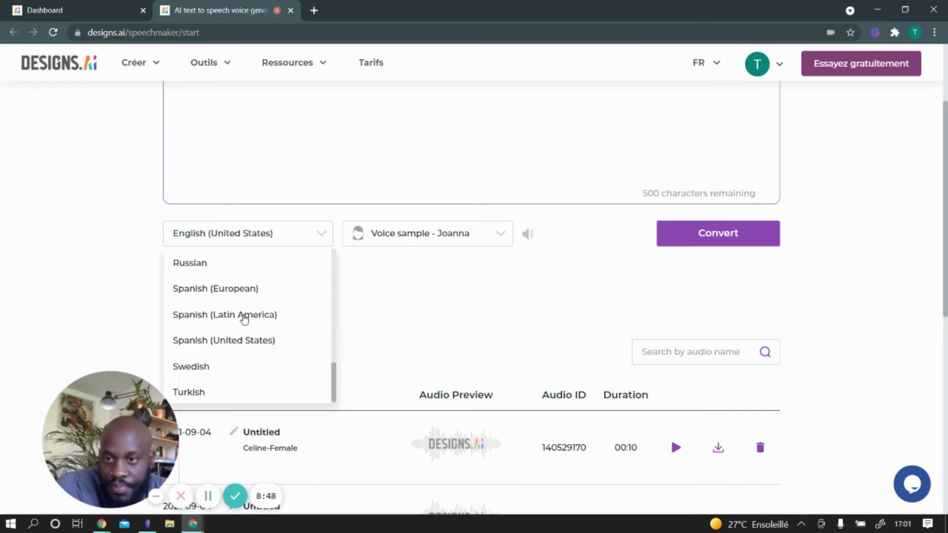
scroll(244, 318, up, 1)
scroll(246, 316, down, 1)
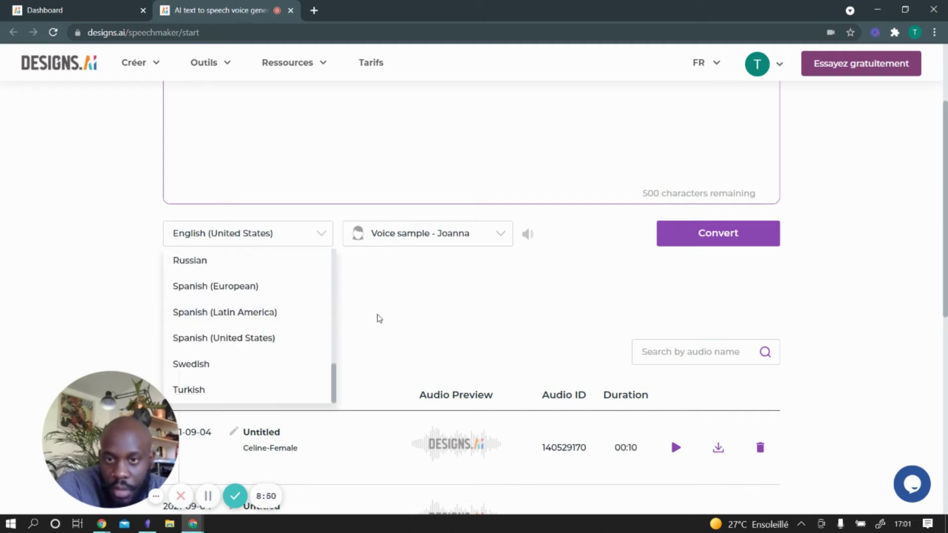
click(521, 308)
Play the saved Celine-Female audio and look over the text-to-speech form and saved audios again
scroll(390, 333, down, 5)
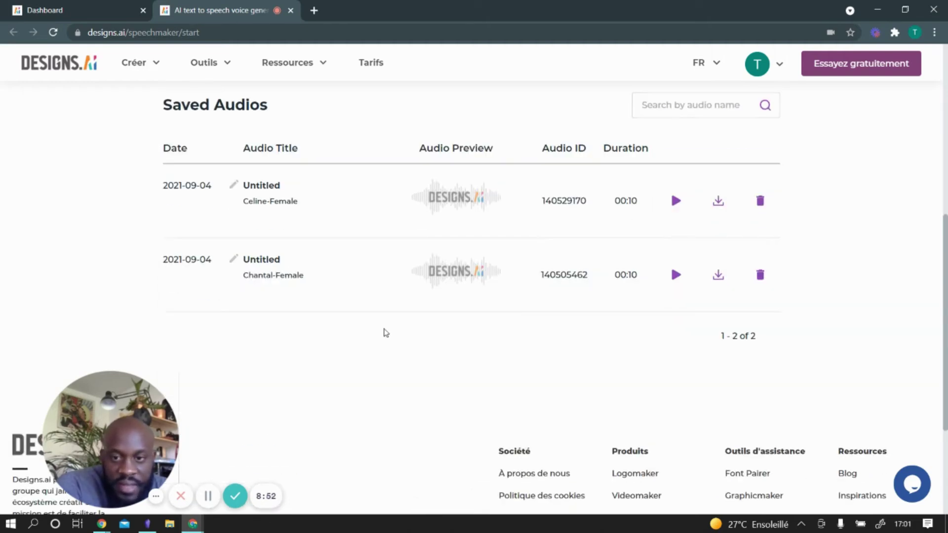
click(676, 201)
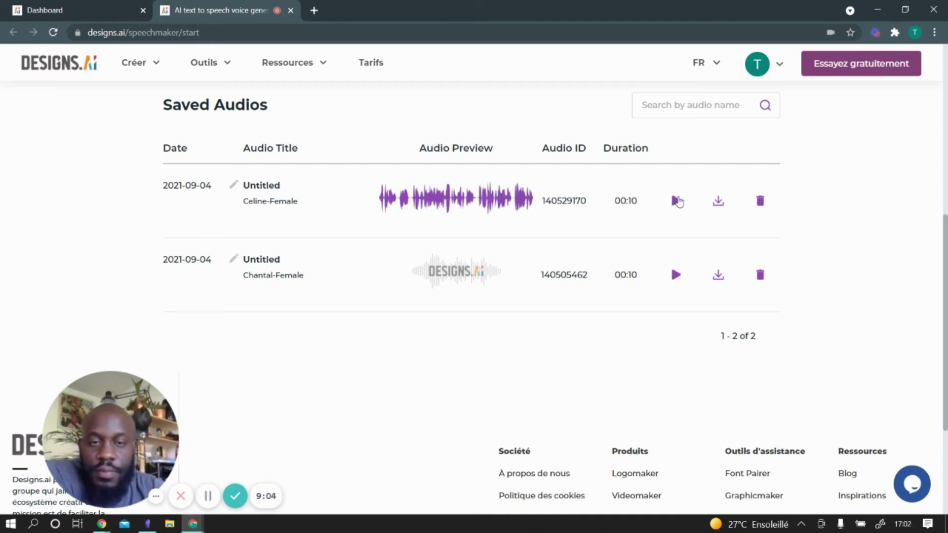
scroll(408, 265, up, 7)
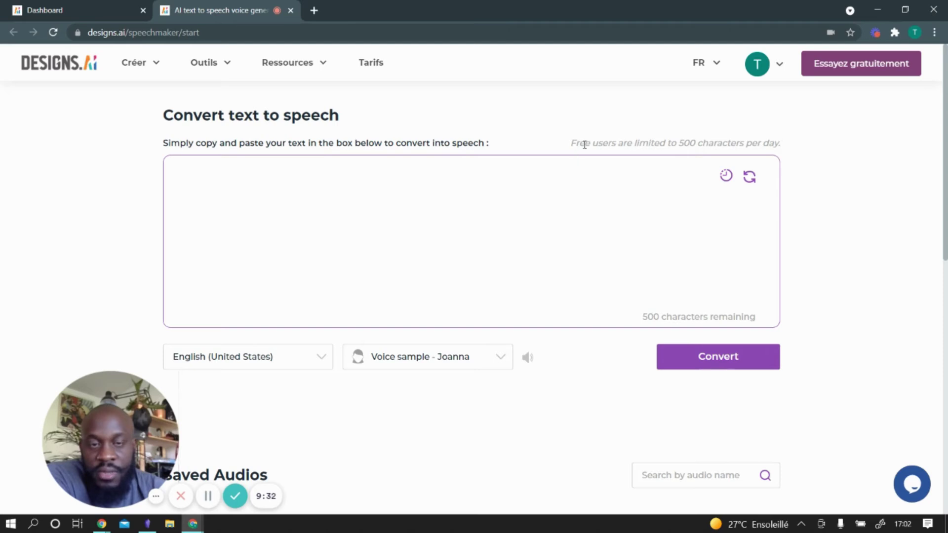
scroll(450, 321, down, 5)
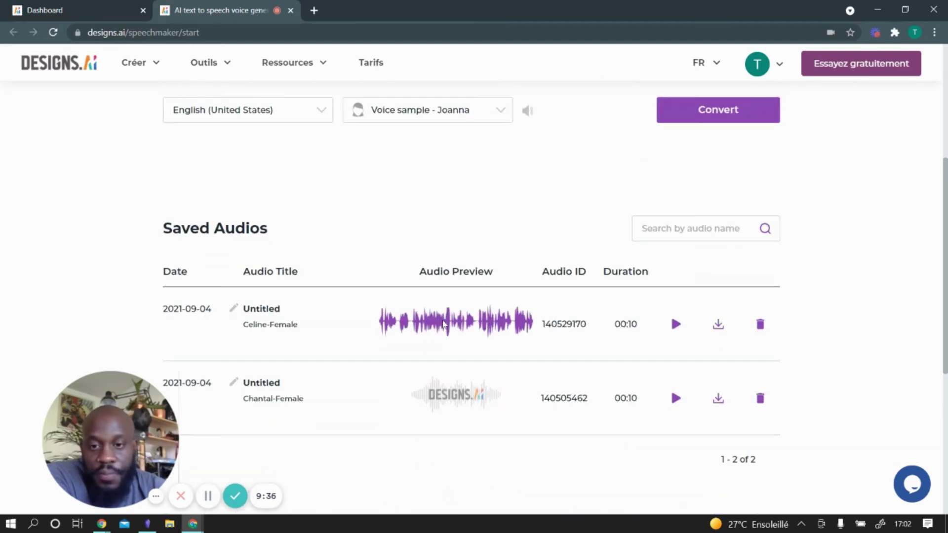
scroll(443, 323, down, 5)
Open Graphicmaker's Isometric Design Set and look through its illustrations down to the last row
click(494, 213)
scroll(397, 319, down, 10)
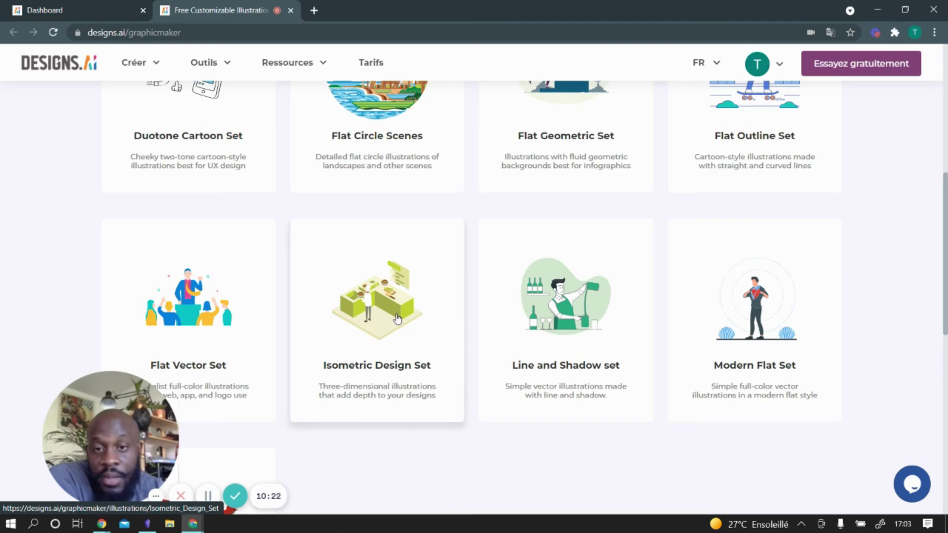
click(424, 298)
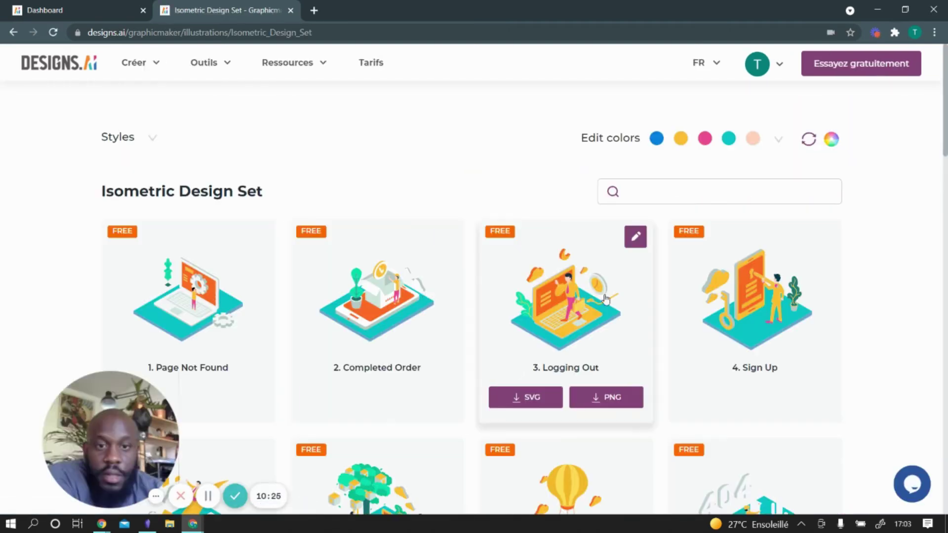
scroll(218, 311, down, 3)
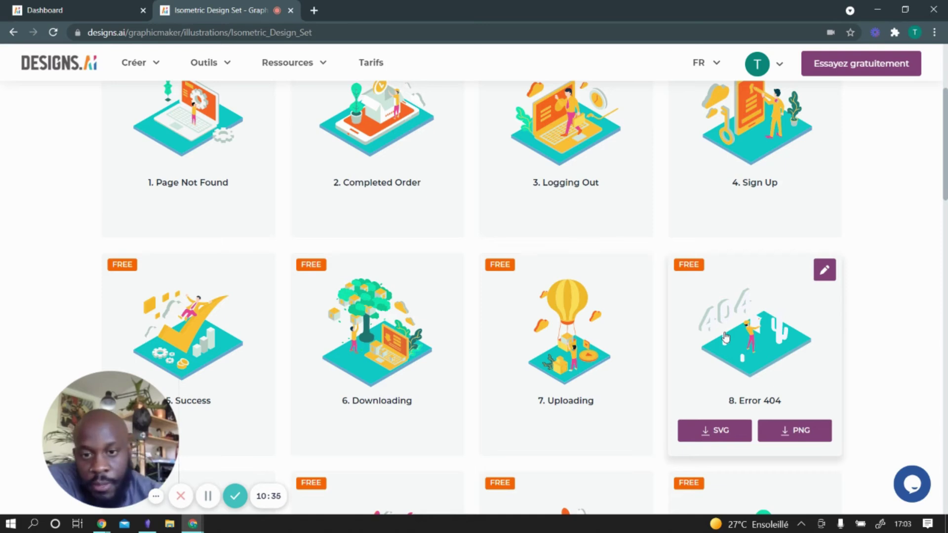
scroll(725, 337, down, 5)
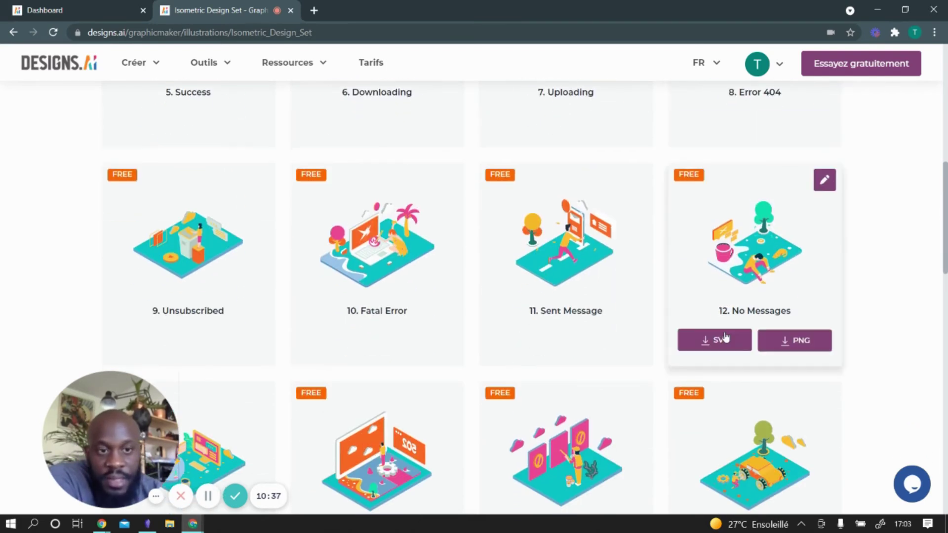
scroll(397, 354, down, 3)
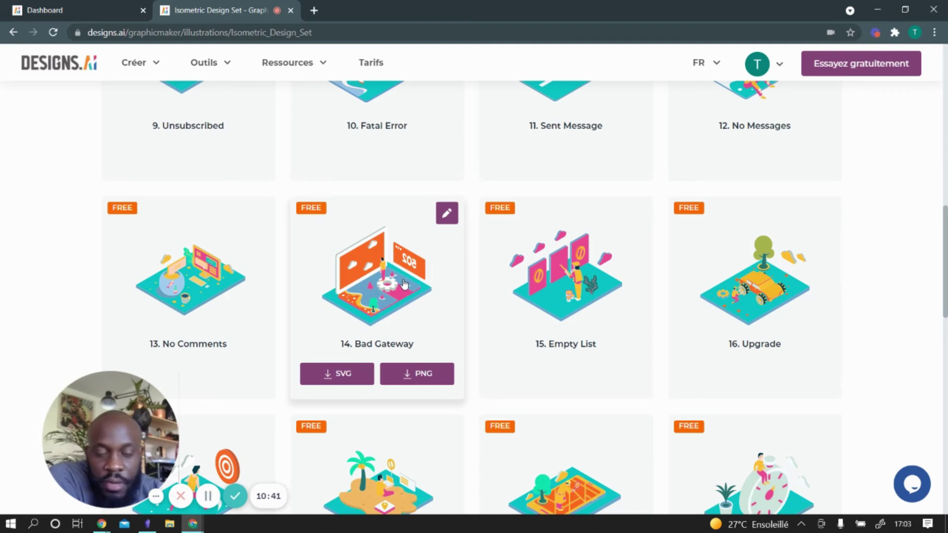
scroll(635, 250, down, 4)
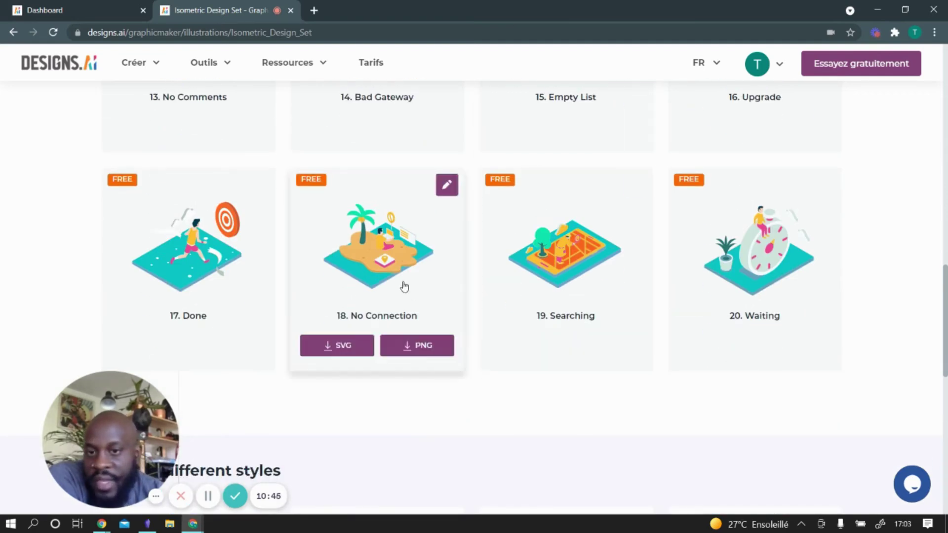
scroll(403, 286, up, 5)
scroll(403, 286, down, 5)
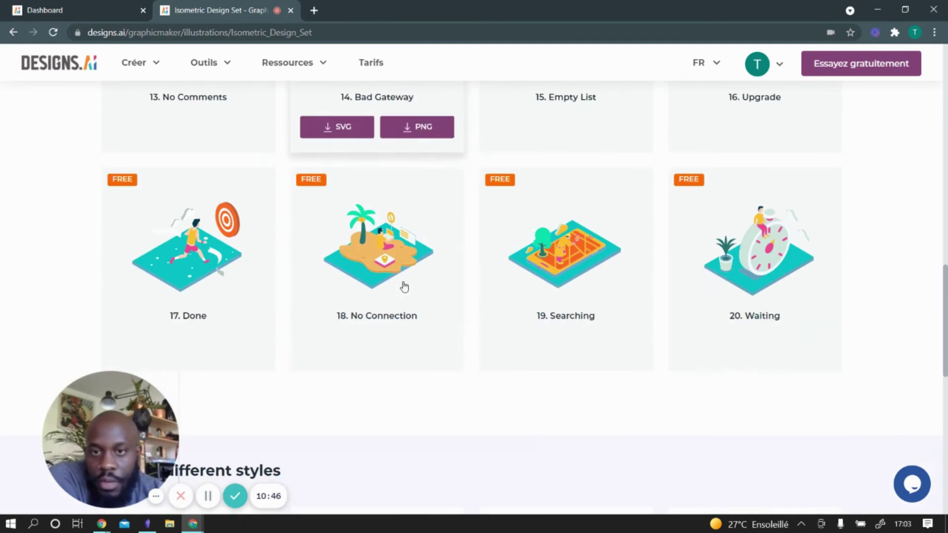
In the No Connection illustration, recolor the palm leaves brown (8B572A) and the turquoise platform purple (9013FE), and close the illustration
click(390, 238)
click(569, 218)
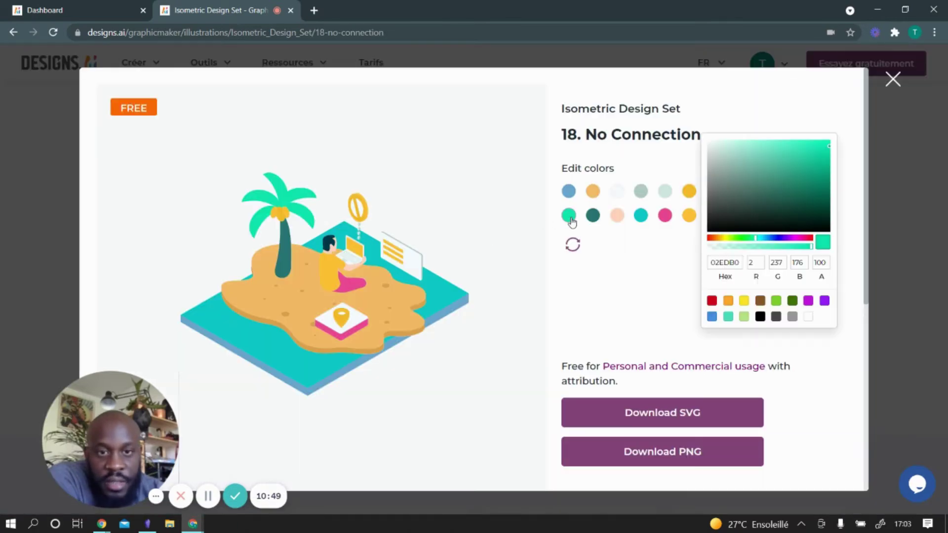
click(759, 303)
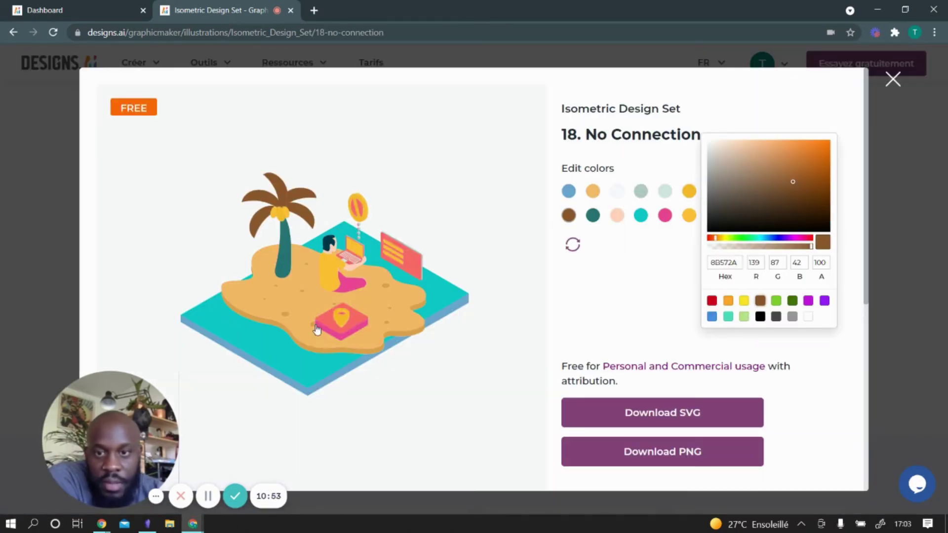
click(294, 381)
click(825, 301)
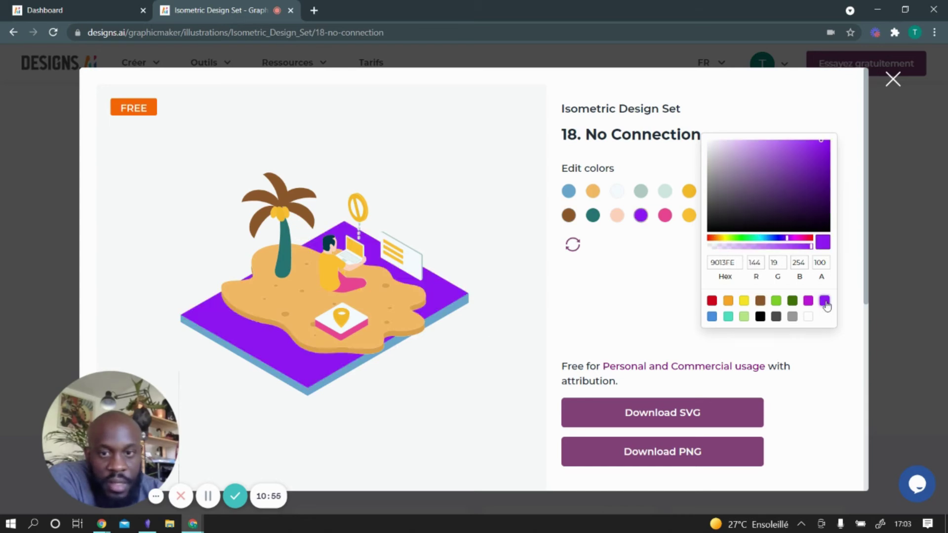
click(893, 80)
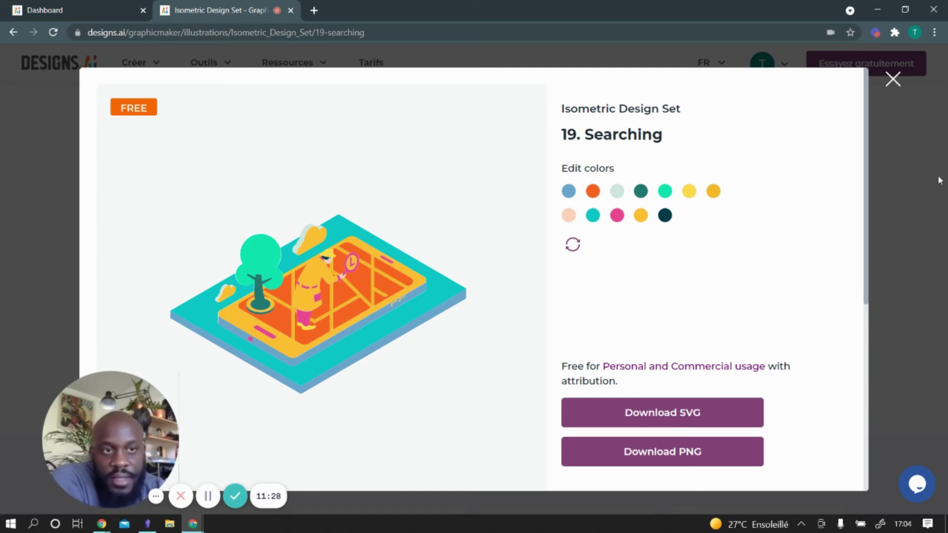
Close the Searching illustration and look back over the Isometric Design Set up to its first row
click(893, 79)
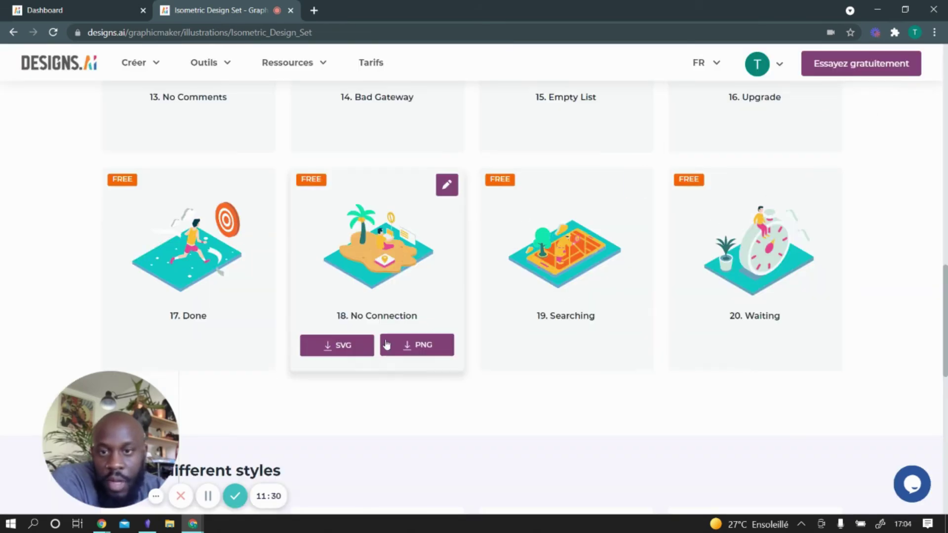
scroll(387, 344, up, 7)
scroll(386, 344, up, 2)
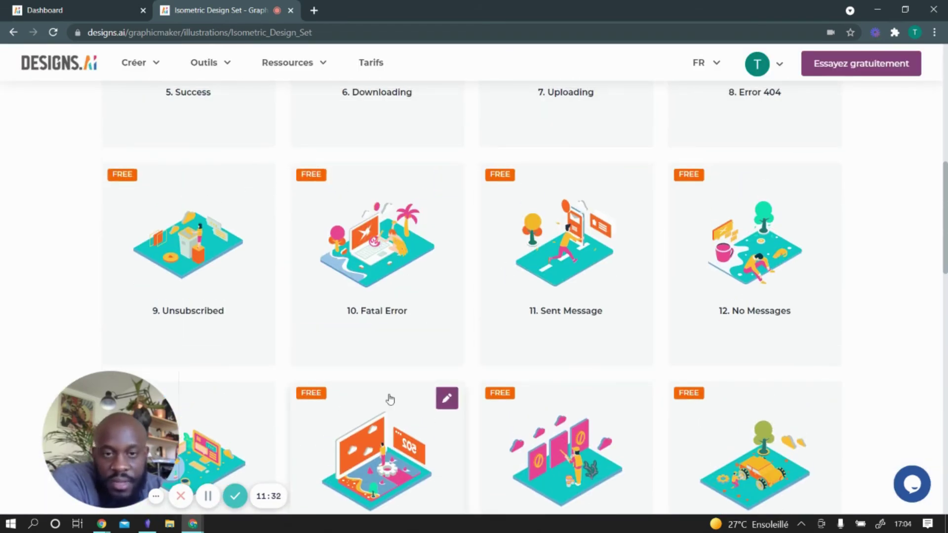
scroll(353, 400, up, 10)
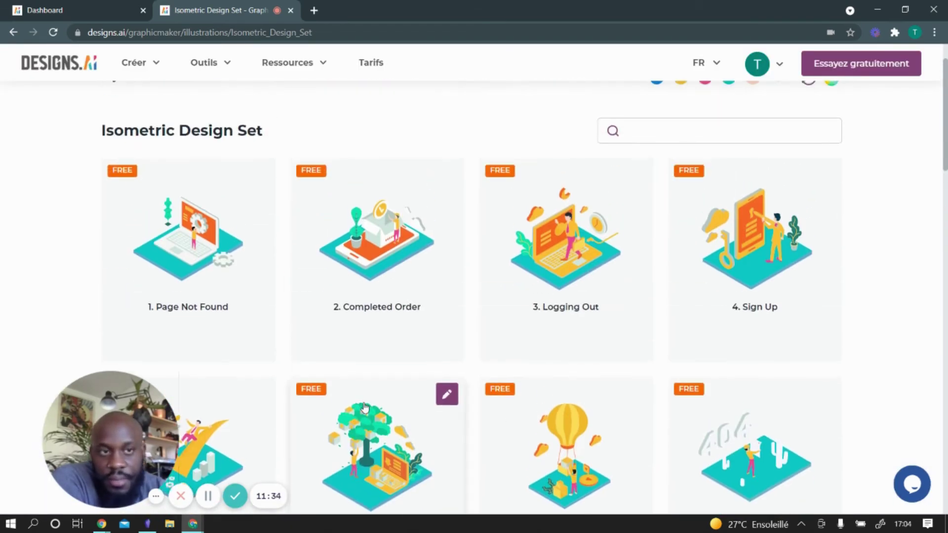